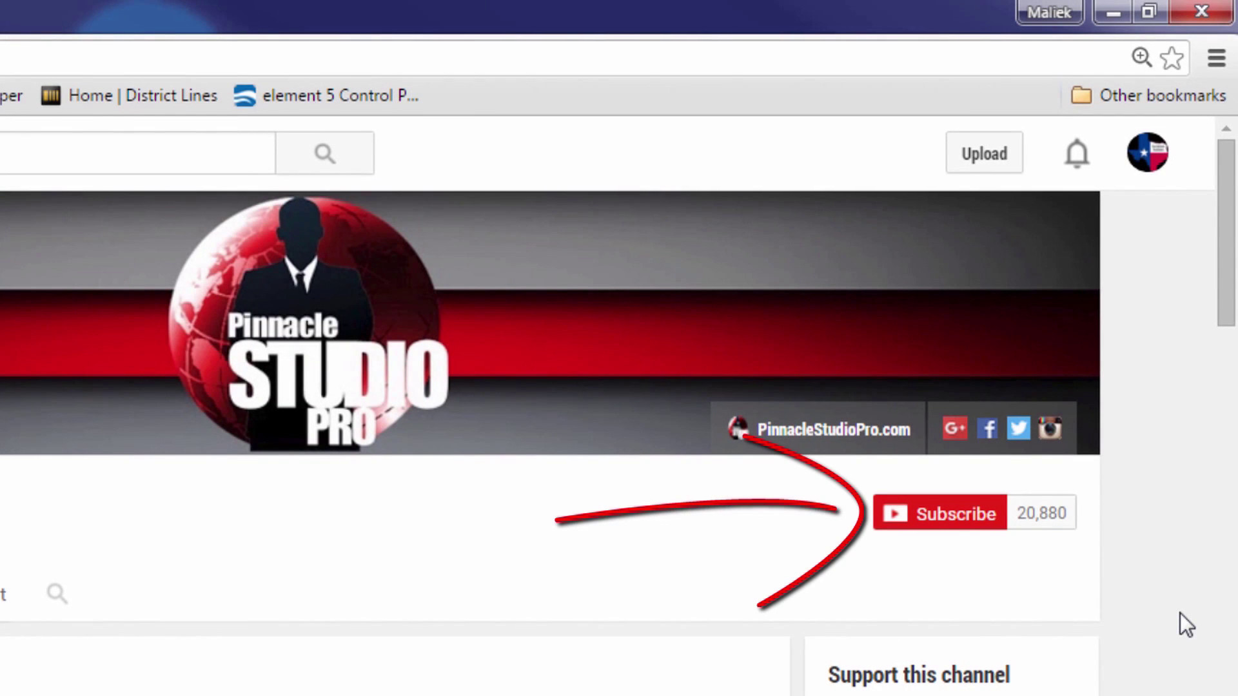
Subscribe to the PinnacleStudioPro YouTube channel and turn on all its notifications
click(943, 516)
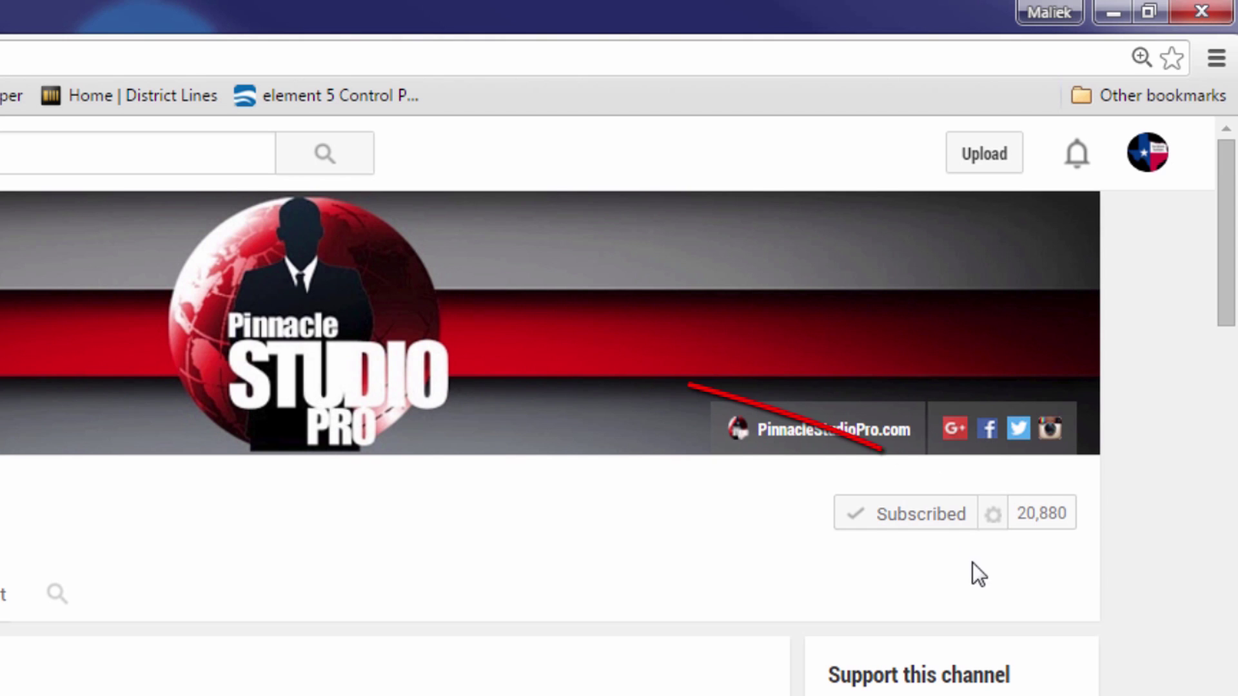
click(993, 516)
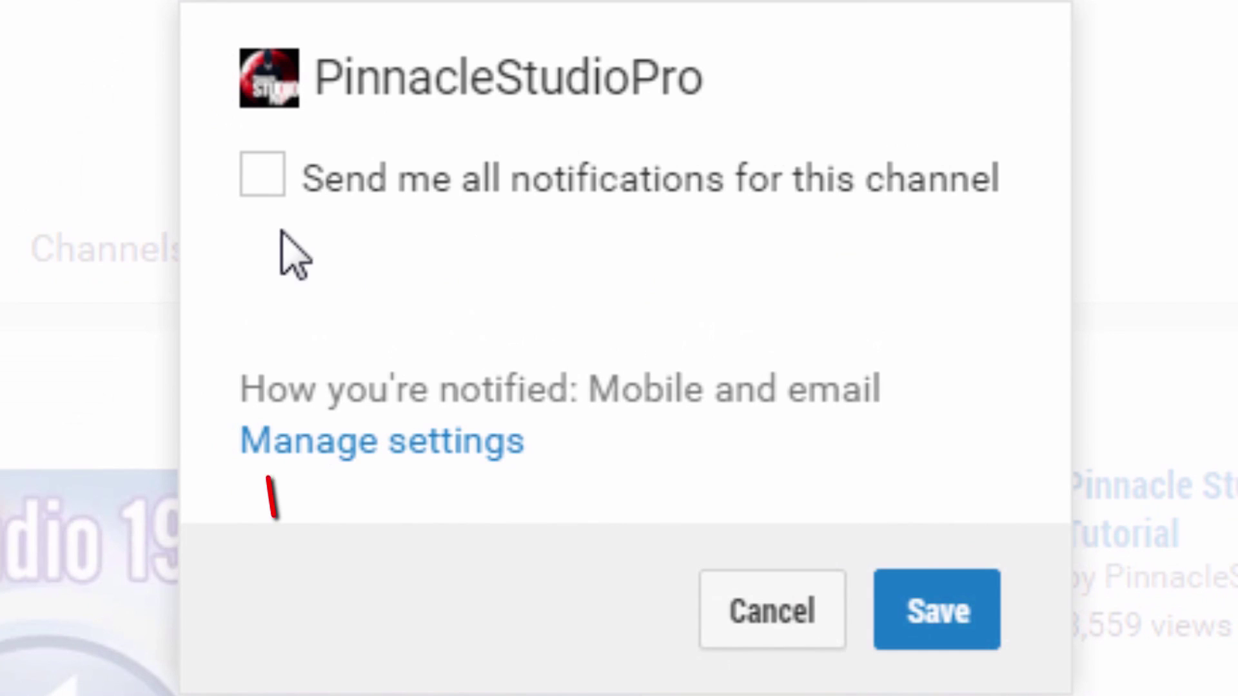
click(263, 184)
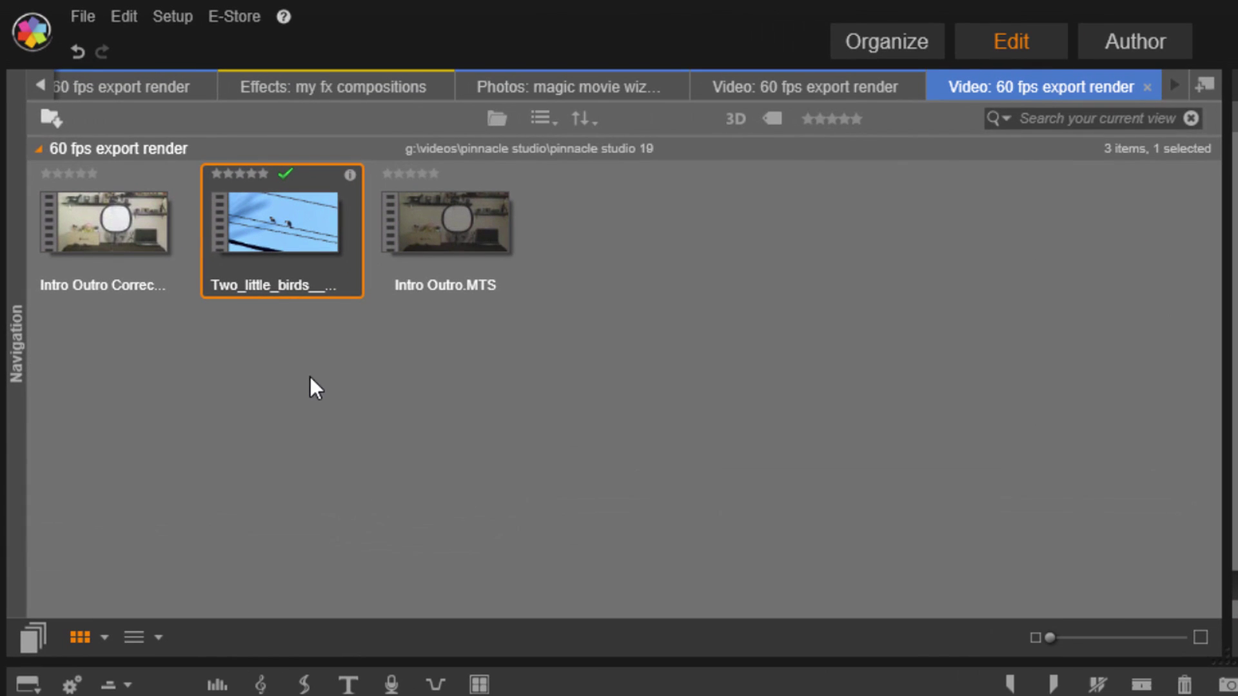
mouse_move(305, 235)
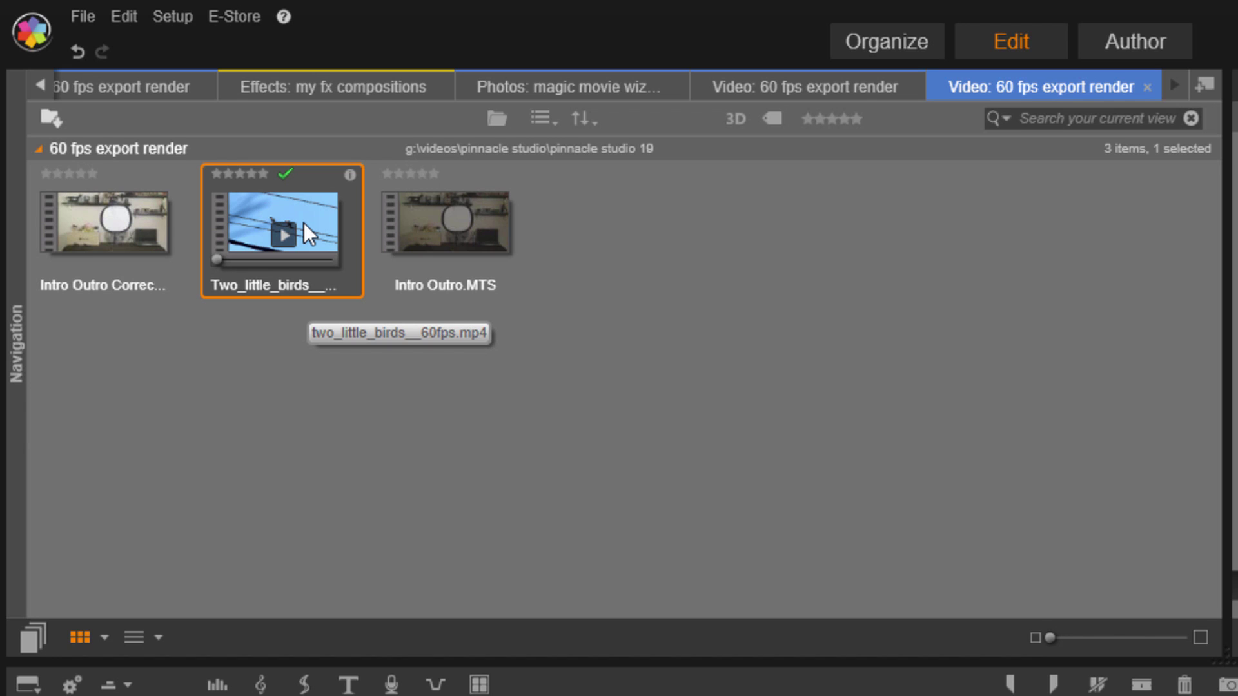
right_click(304, 222)
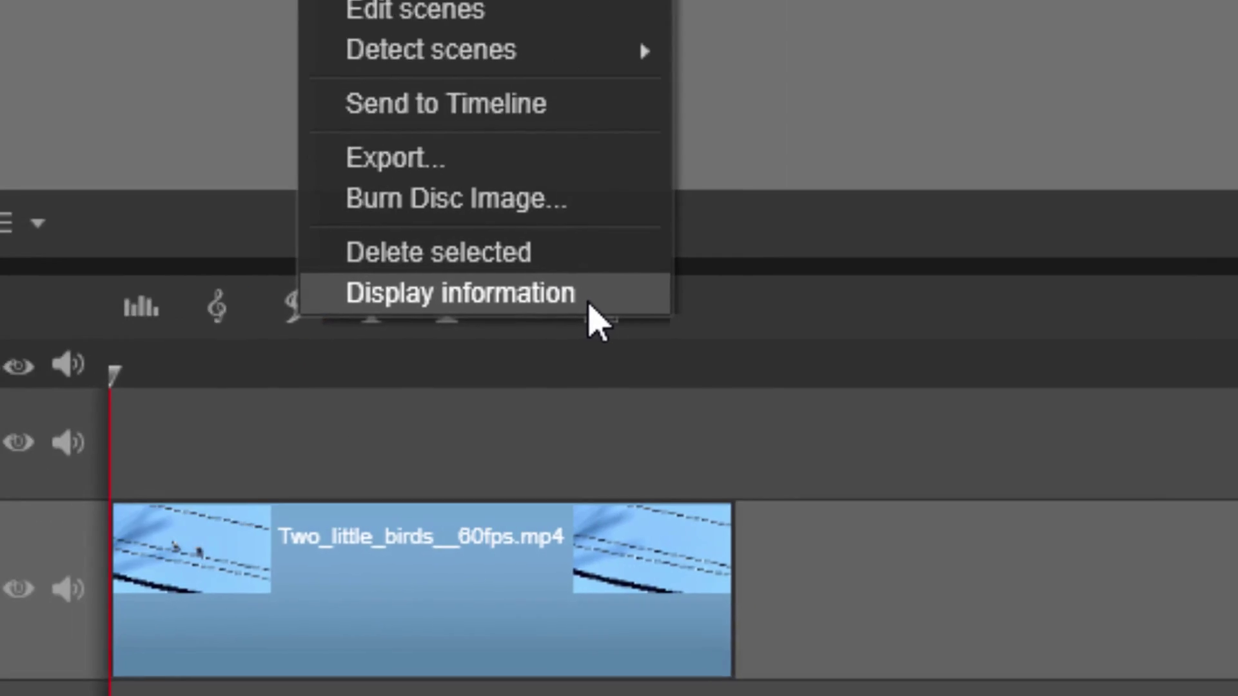
click(726, 367)
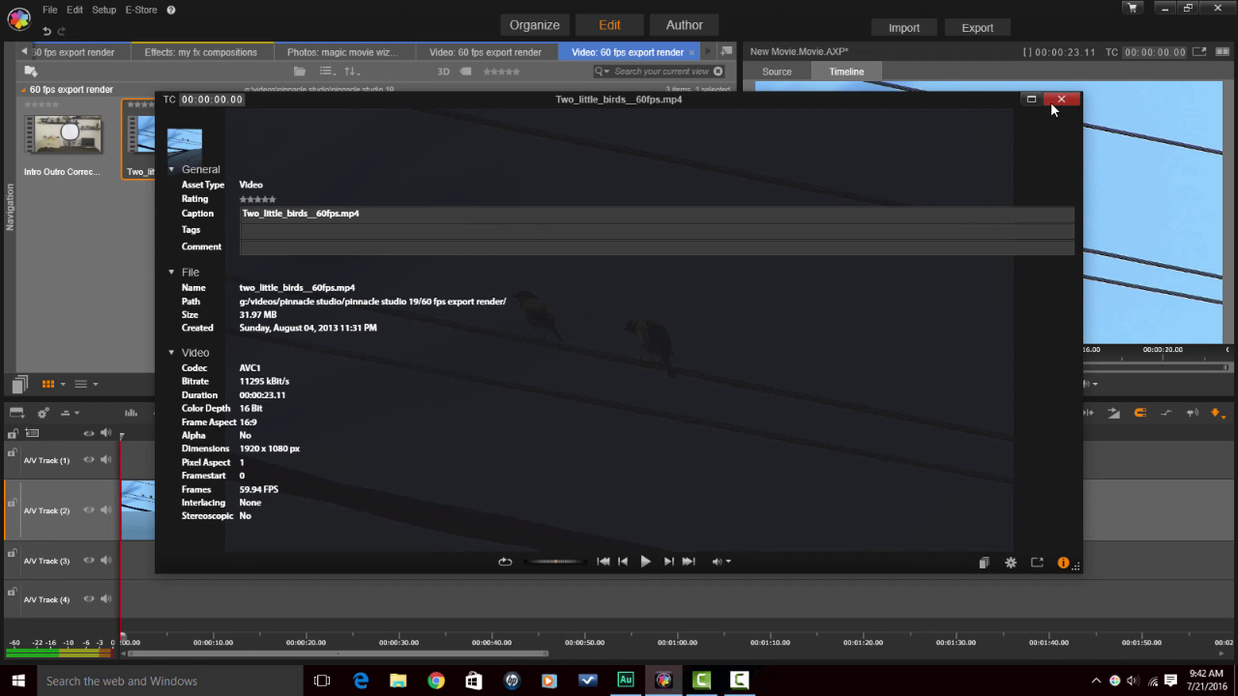
click(1061, 99)
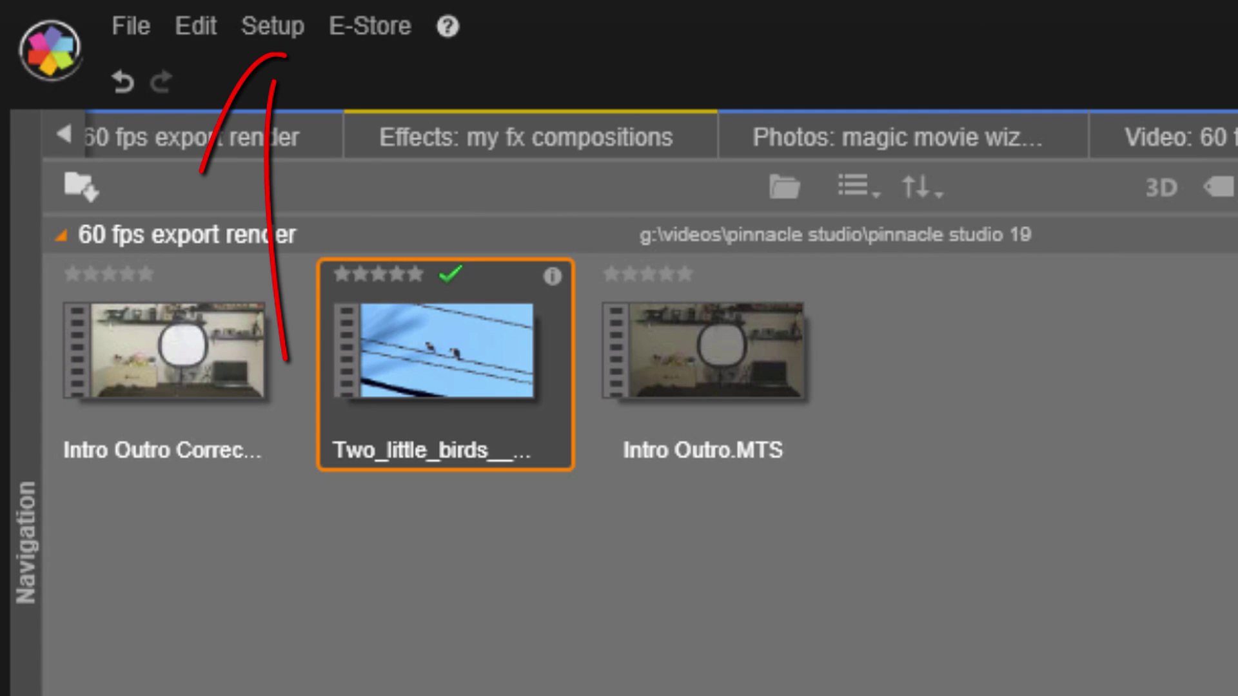
In Control Panel Project Settings, set the default video standard to HD 1920x1080/60p
click(292, 36)
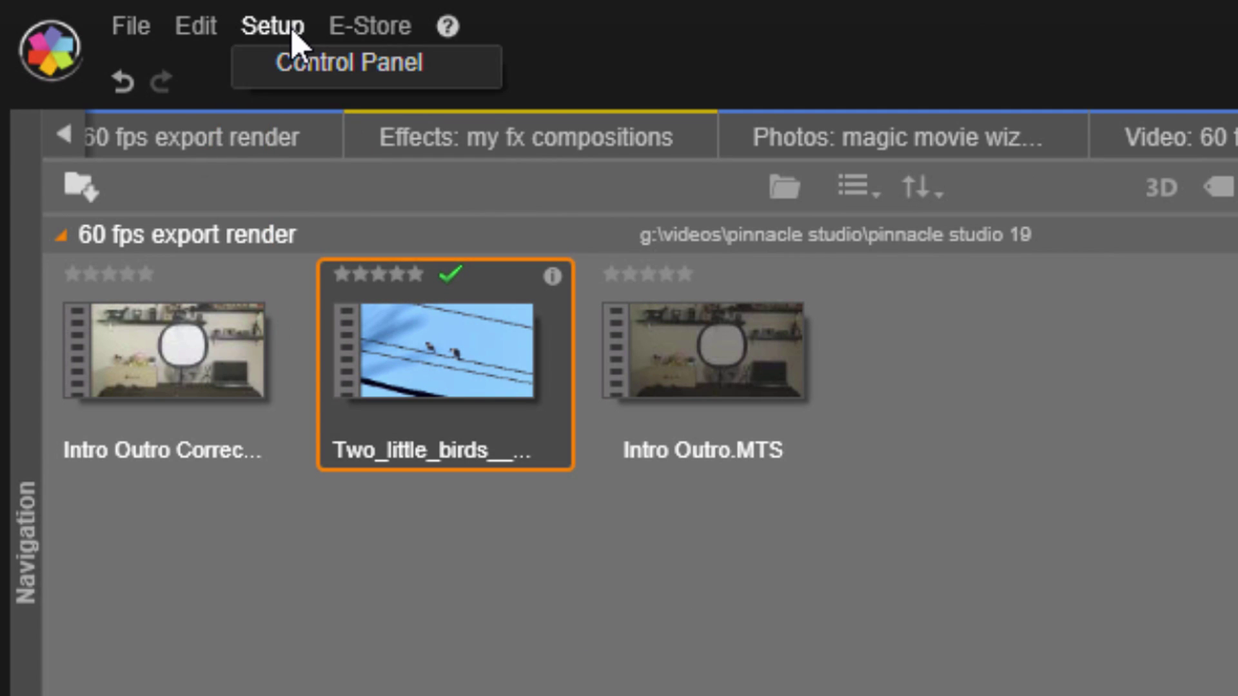
click(291, 71)
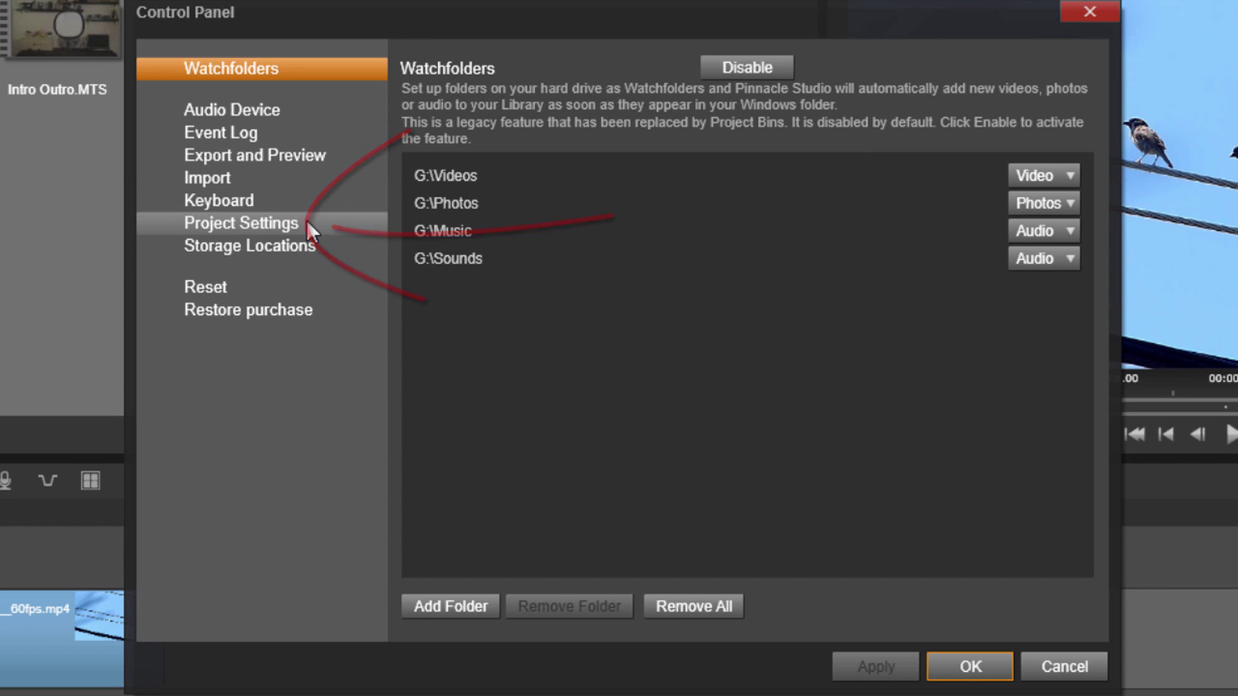
click(309, 226)
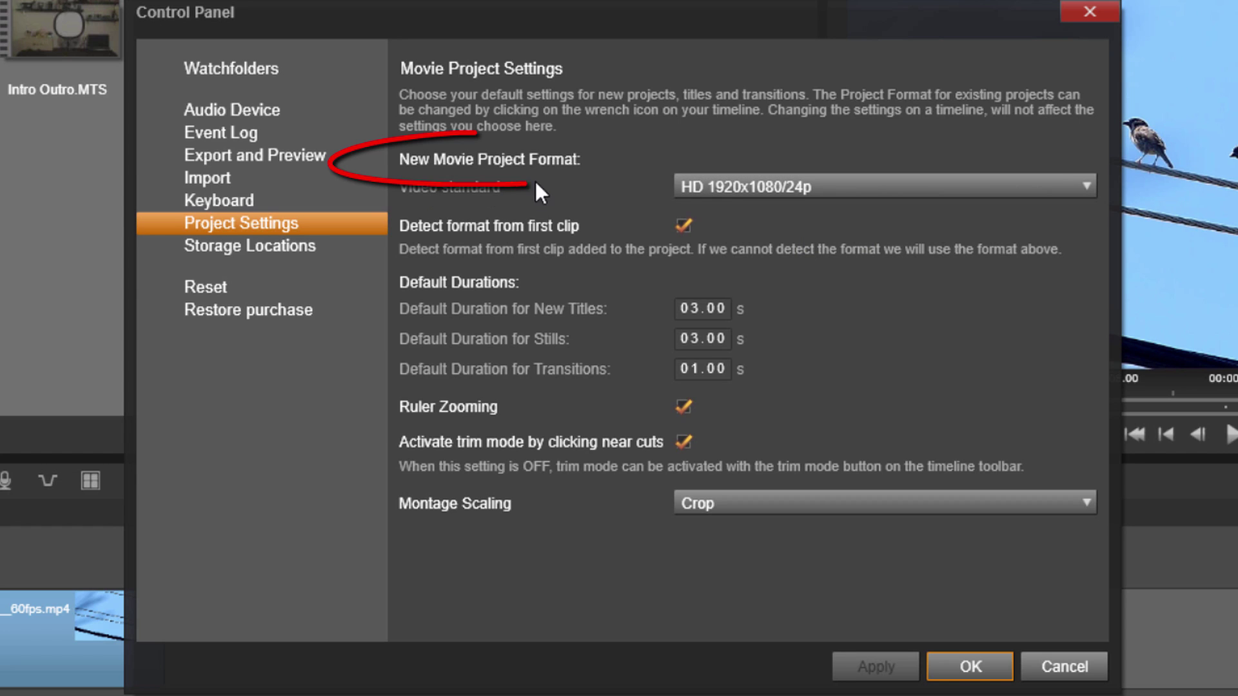
click(1082, 192)
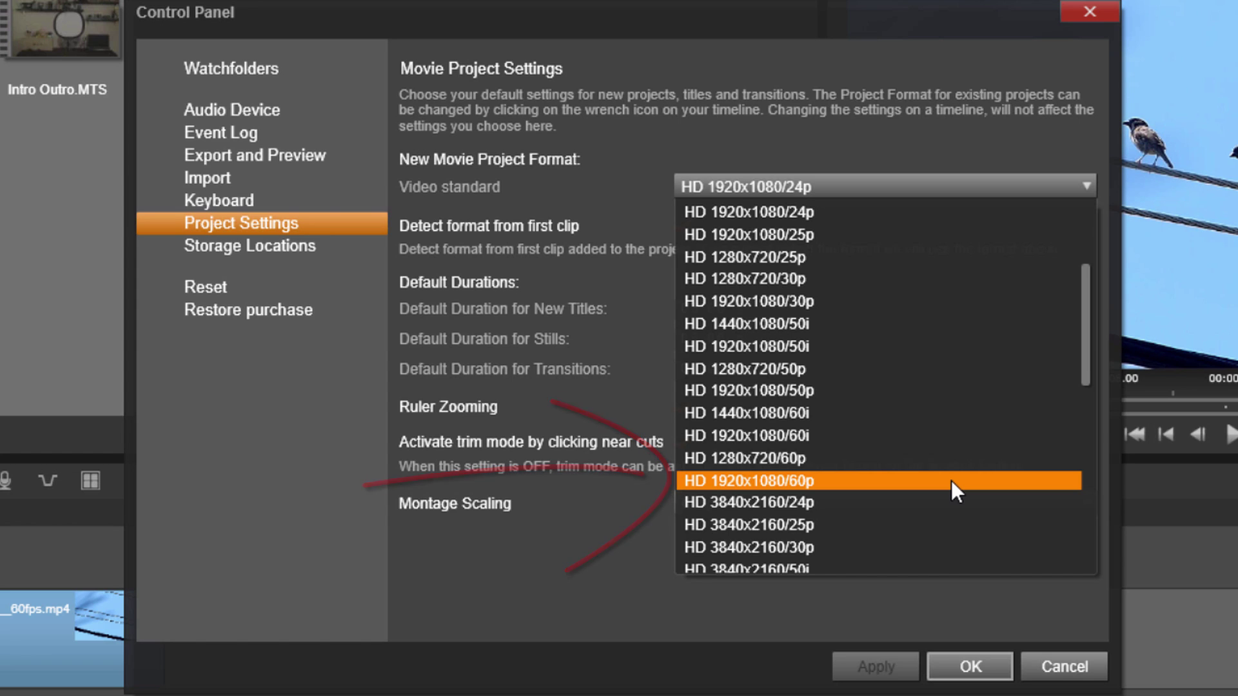
click(951, 481)
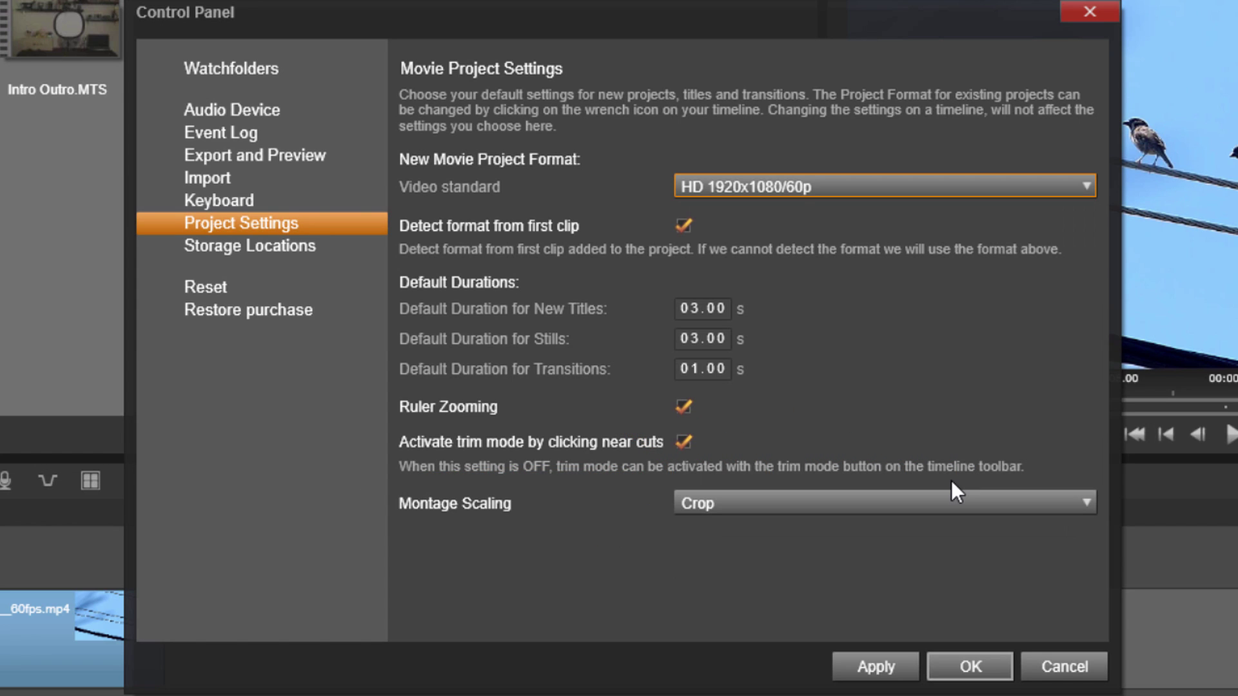
click(880, 667)
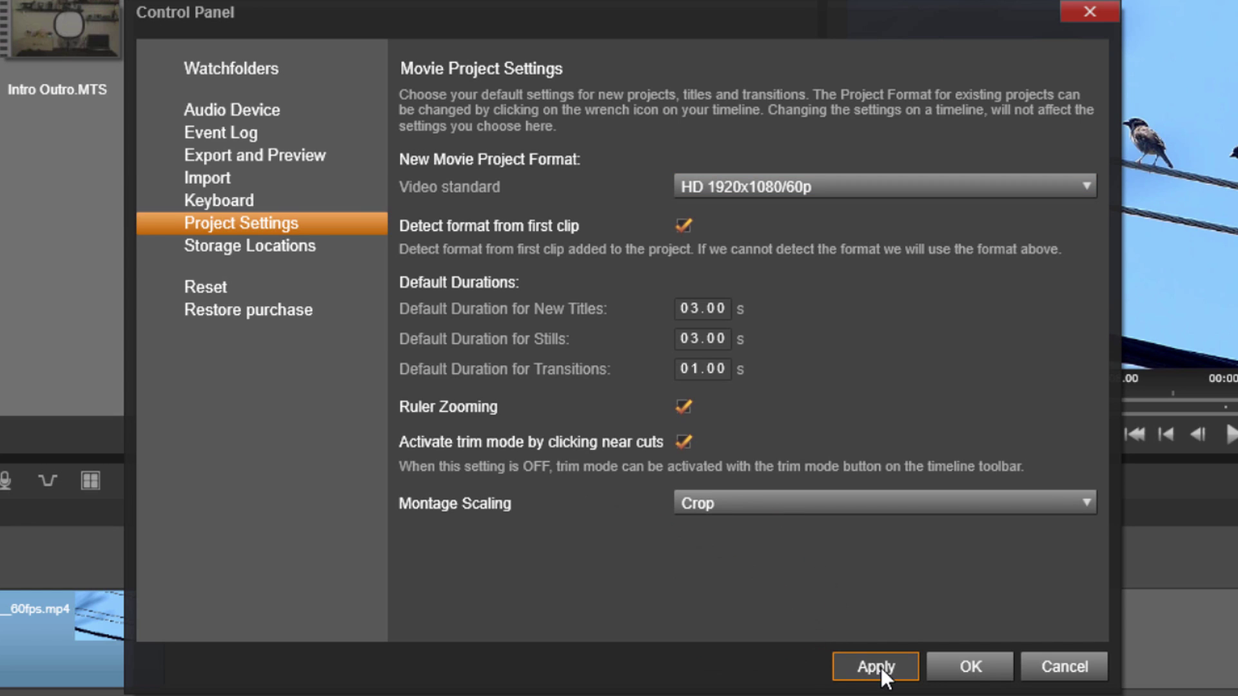
click(970, 666)
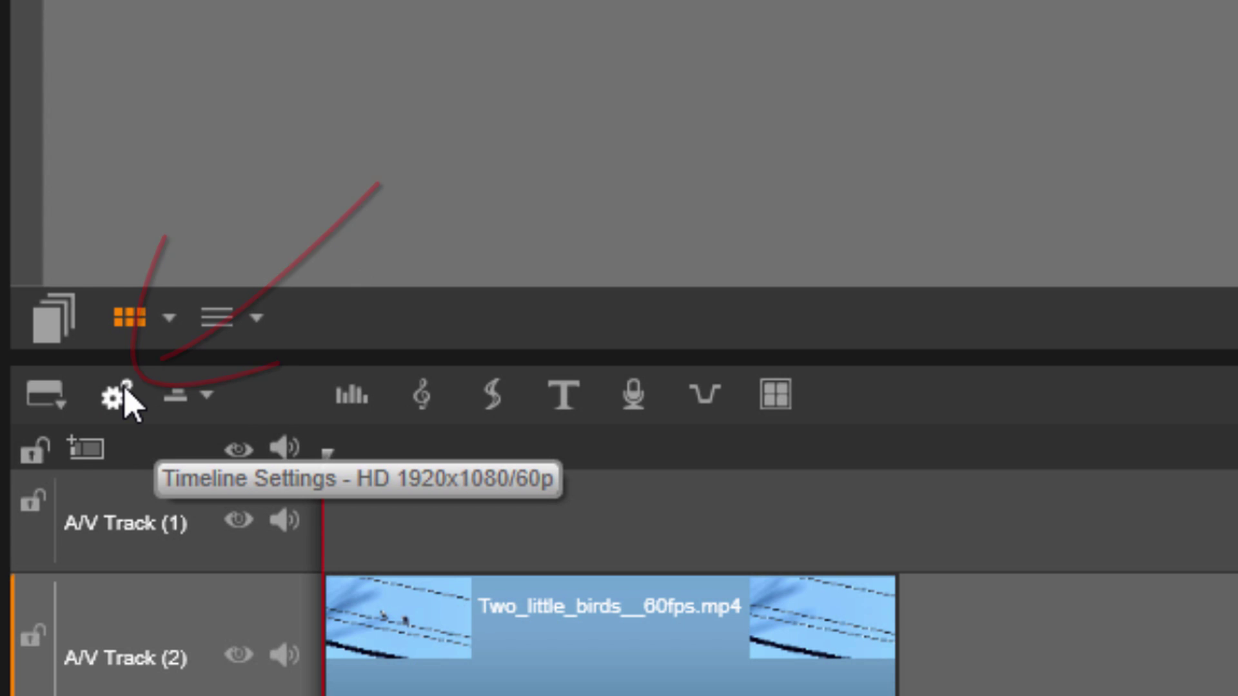
Apply HD 1920x1080 at 60p to the current movie's timeline settings
click(124, 392)
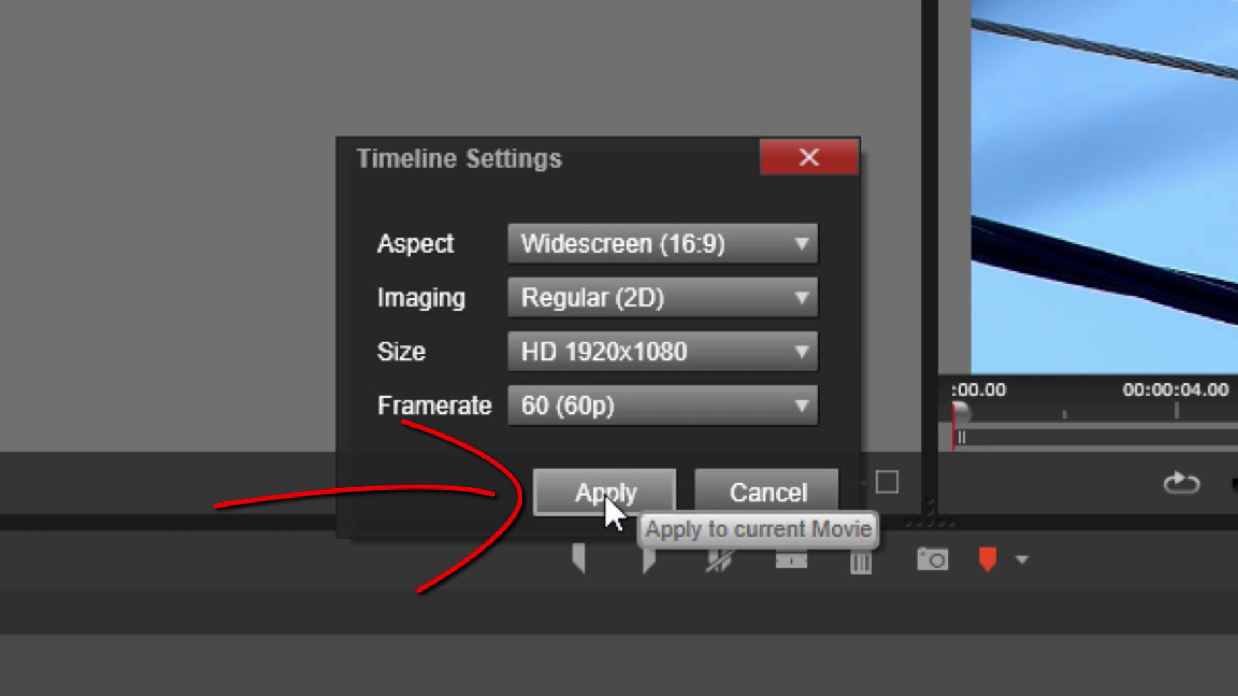
click(808, 157)
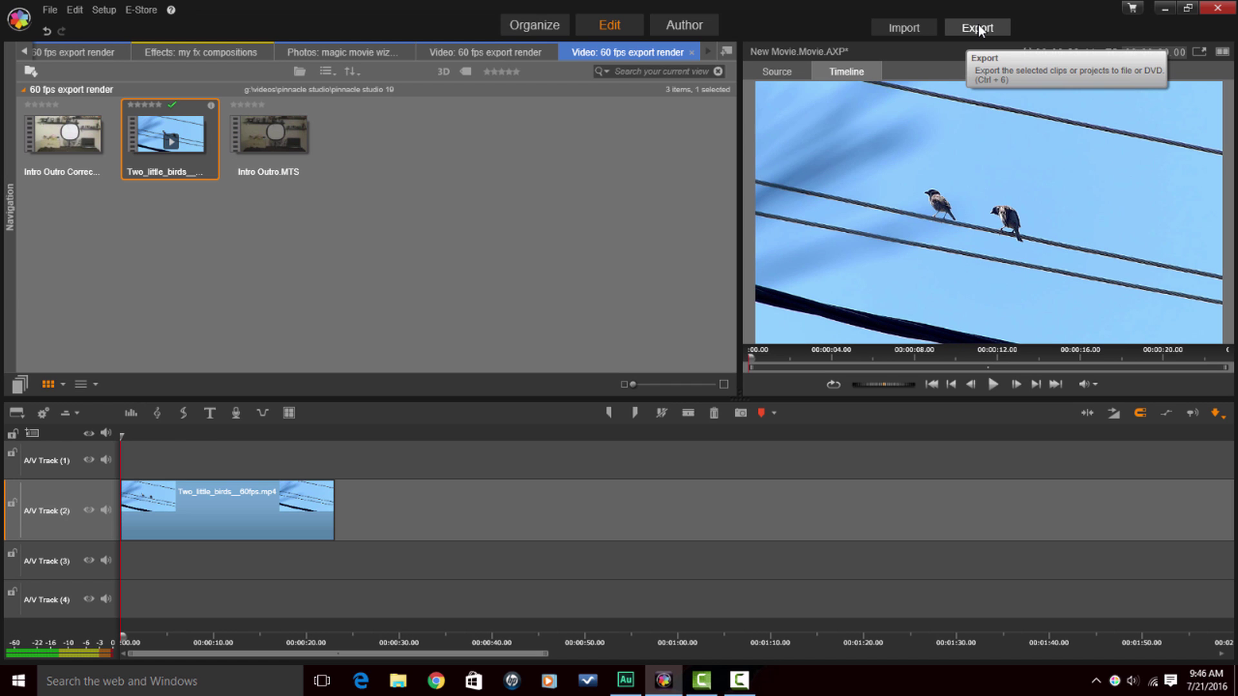
Open the Studio Exporter with MPEG-4 as the file type
click(978, 28)
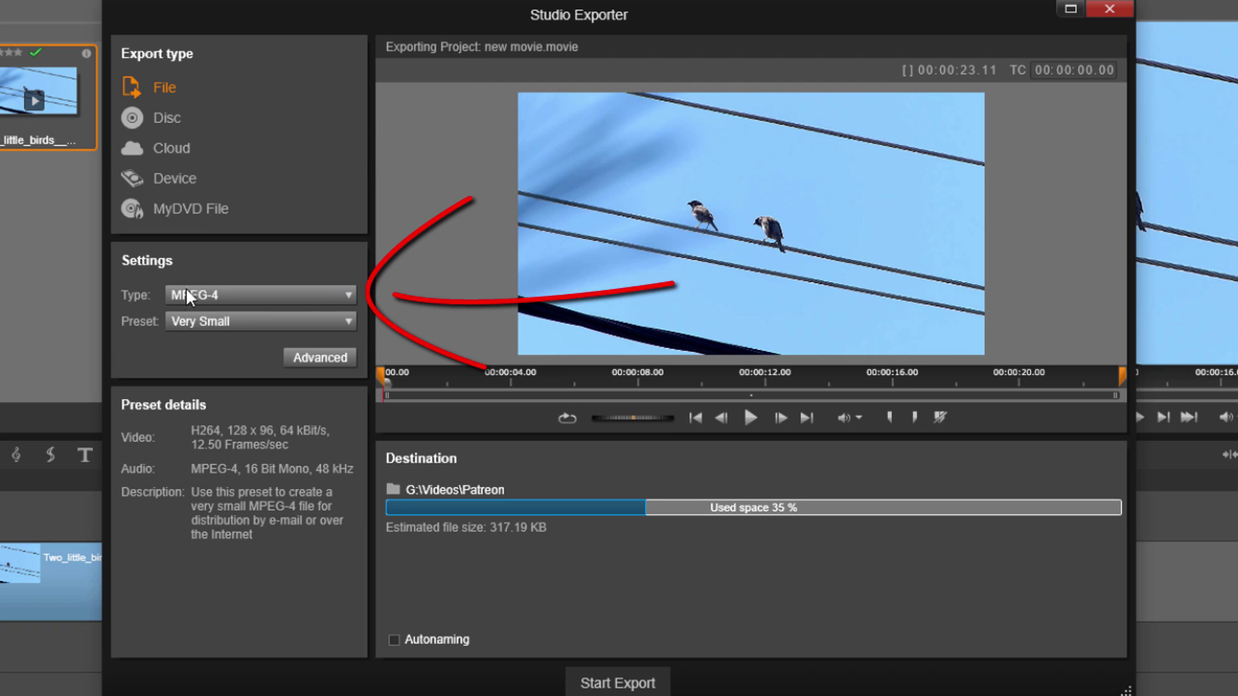
click(345, 294)
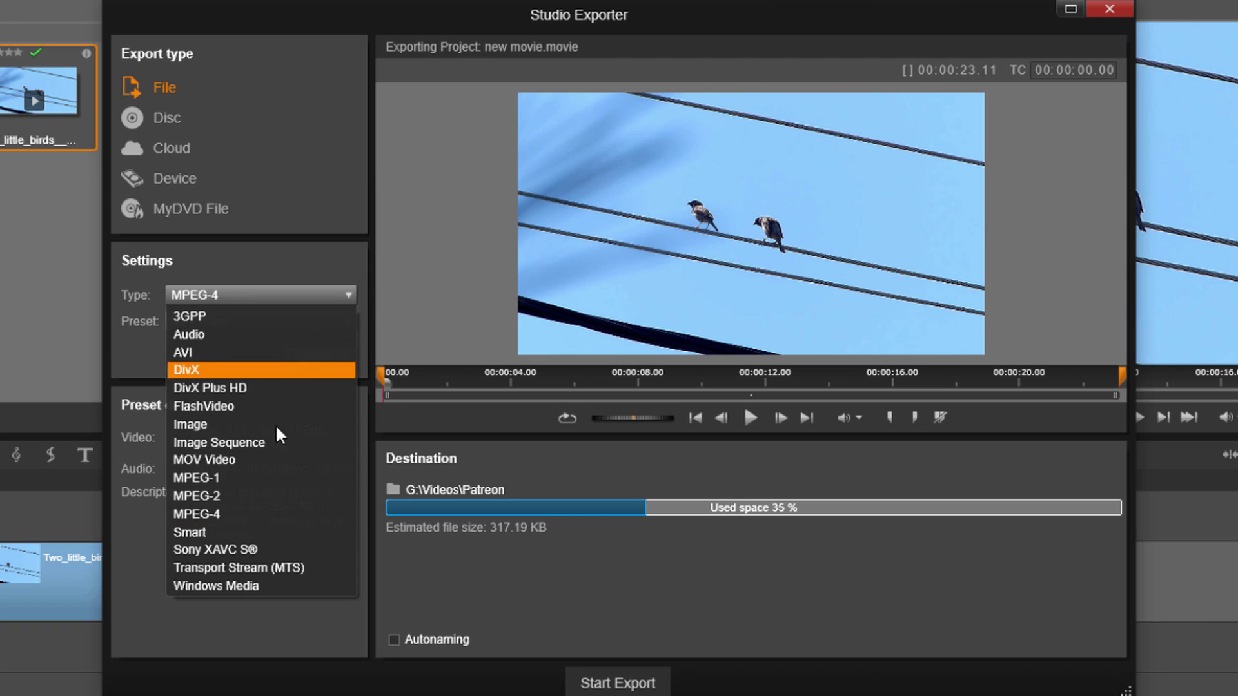
click(269, 513)
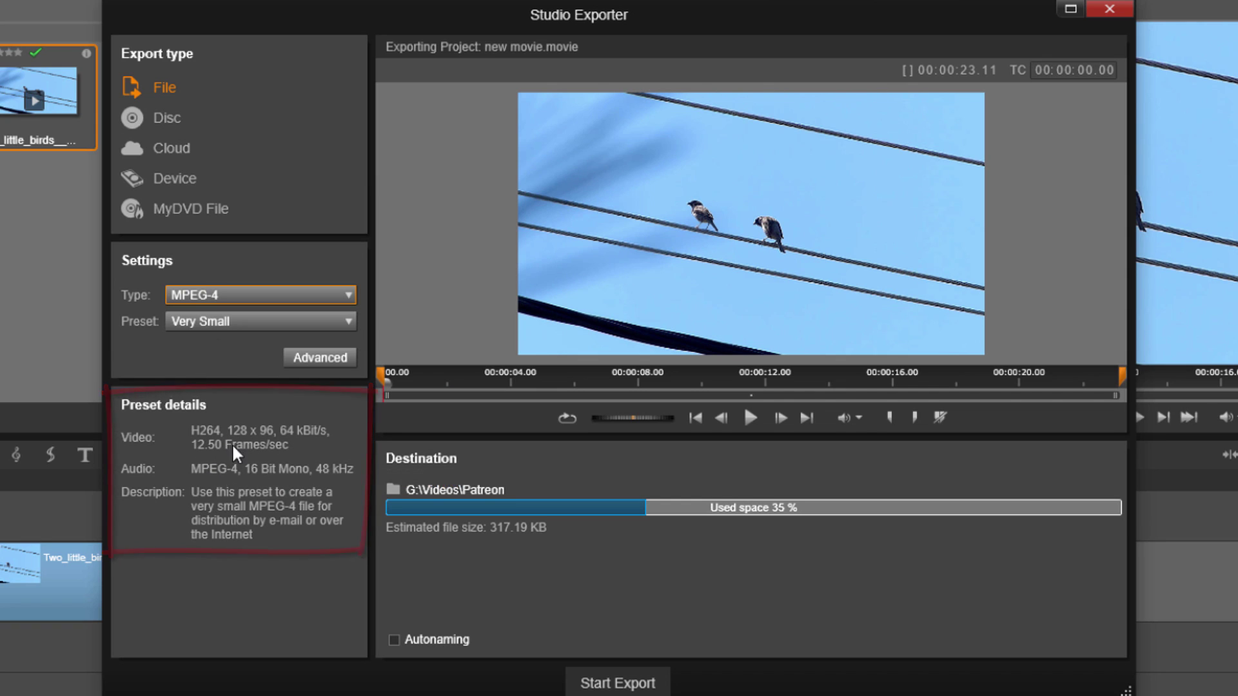
Try the HD 1080p preset, then switch the MPEG-4 preset to Custom
click(312, 323)
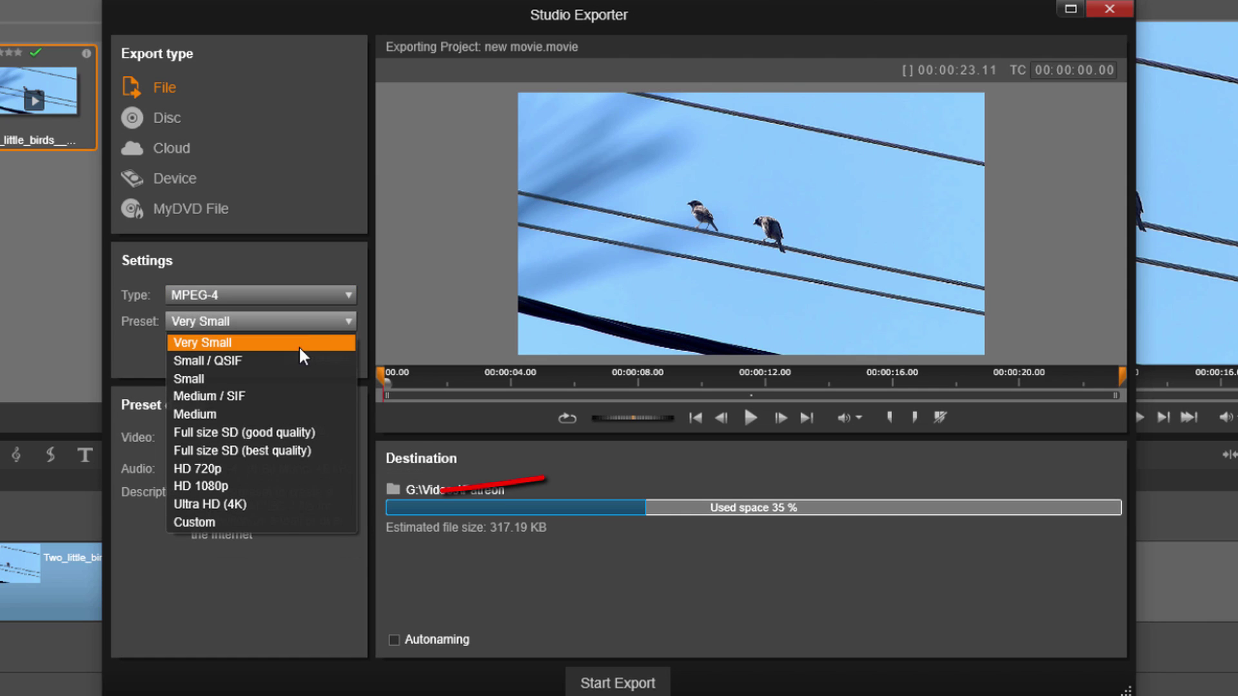
click(254, 486)
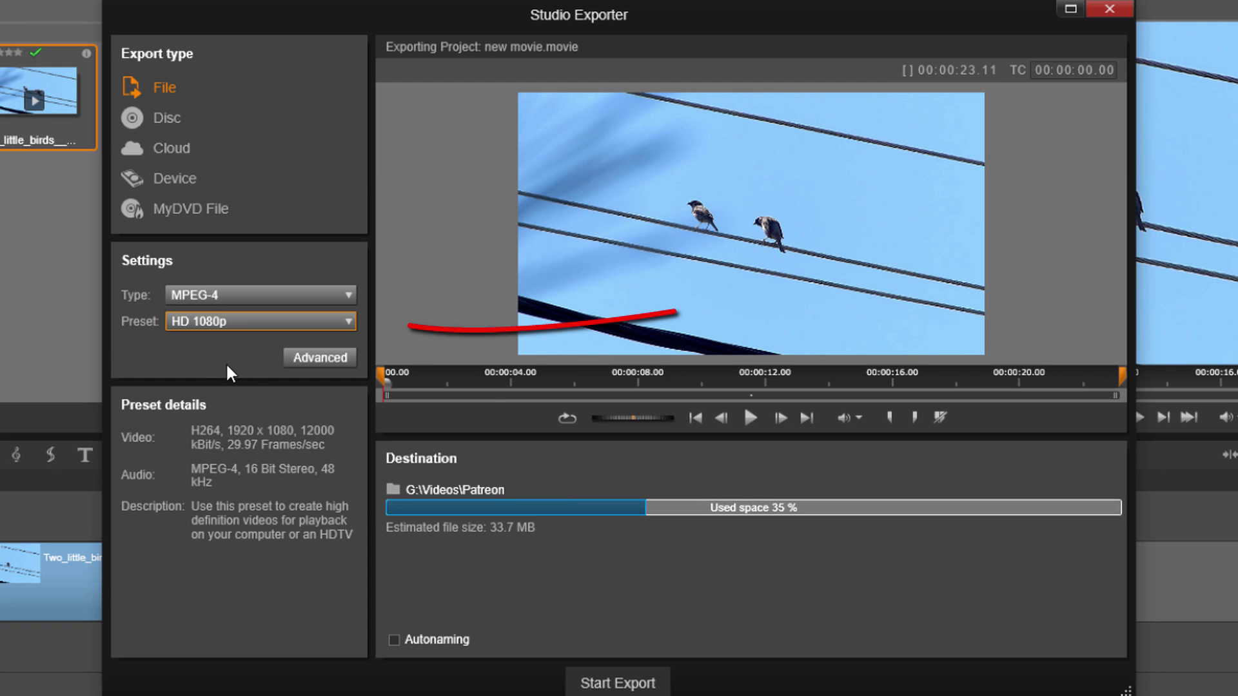
click(327, 320)
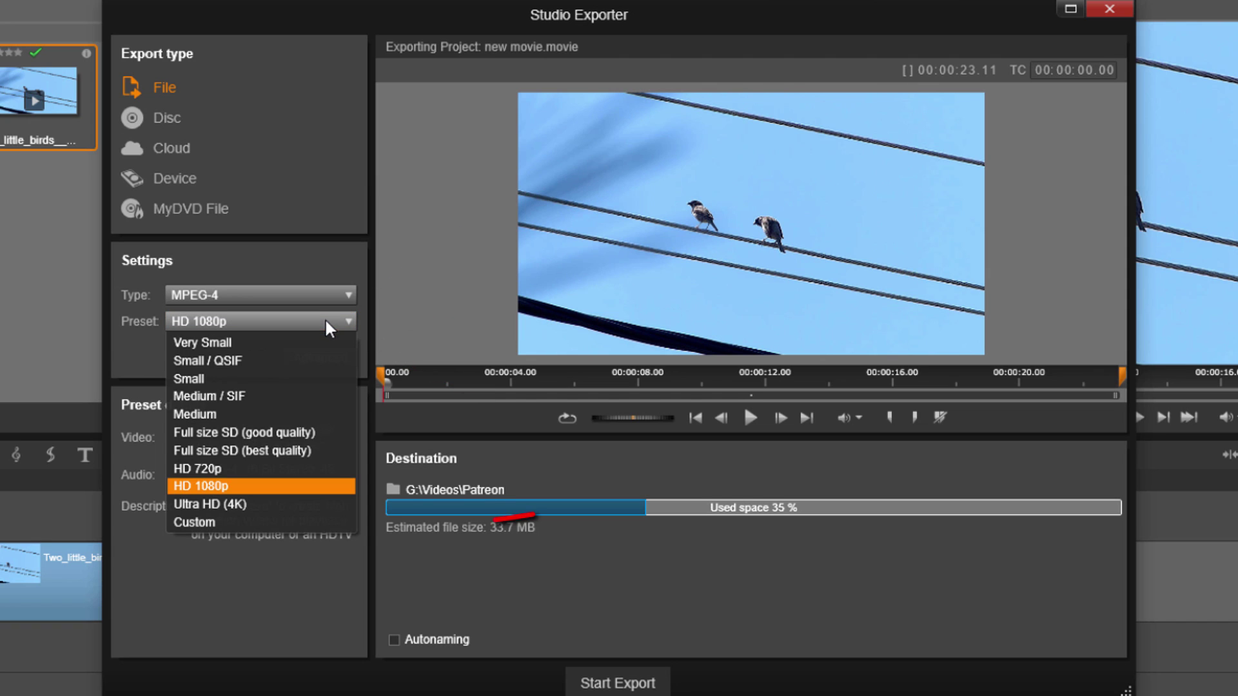
click(279, 523)
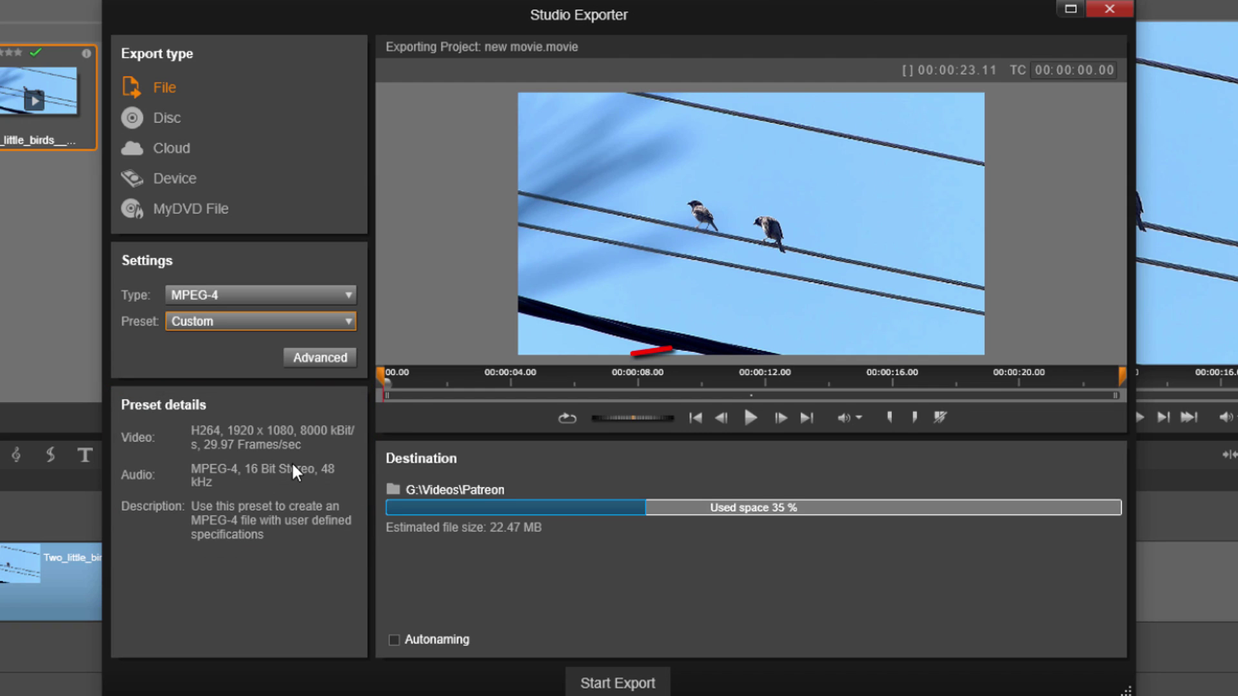
click(319, 357)
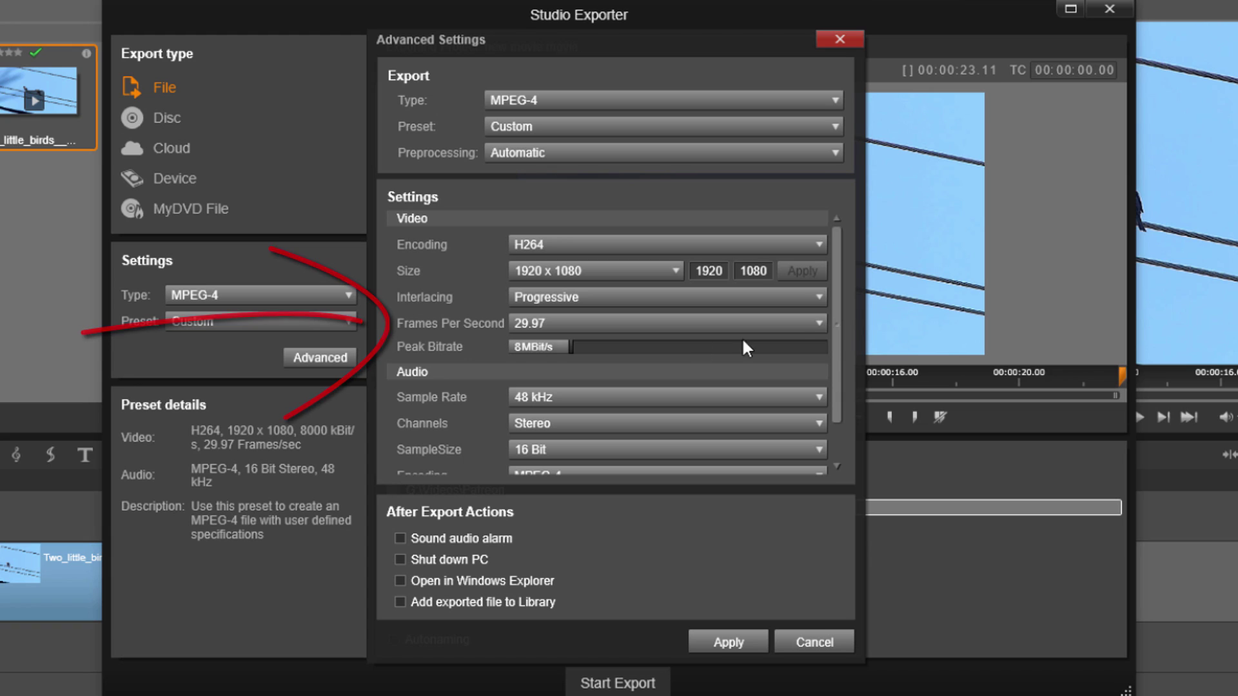
Set the Custom MPEG-4 advanced frame rate to 59.94 fps and apply
click(808, 323)
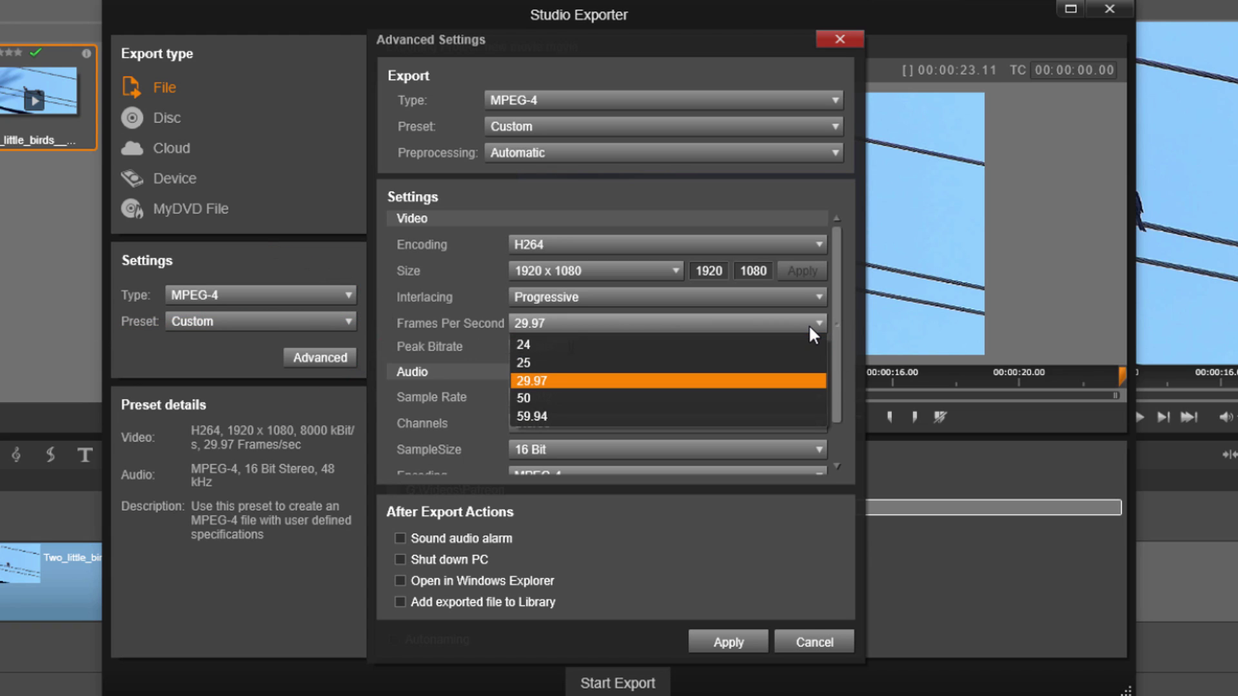
click(599, 416)
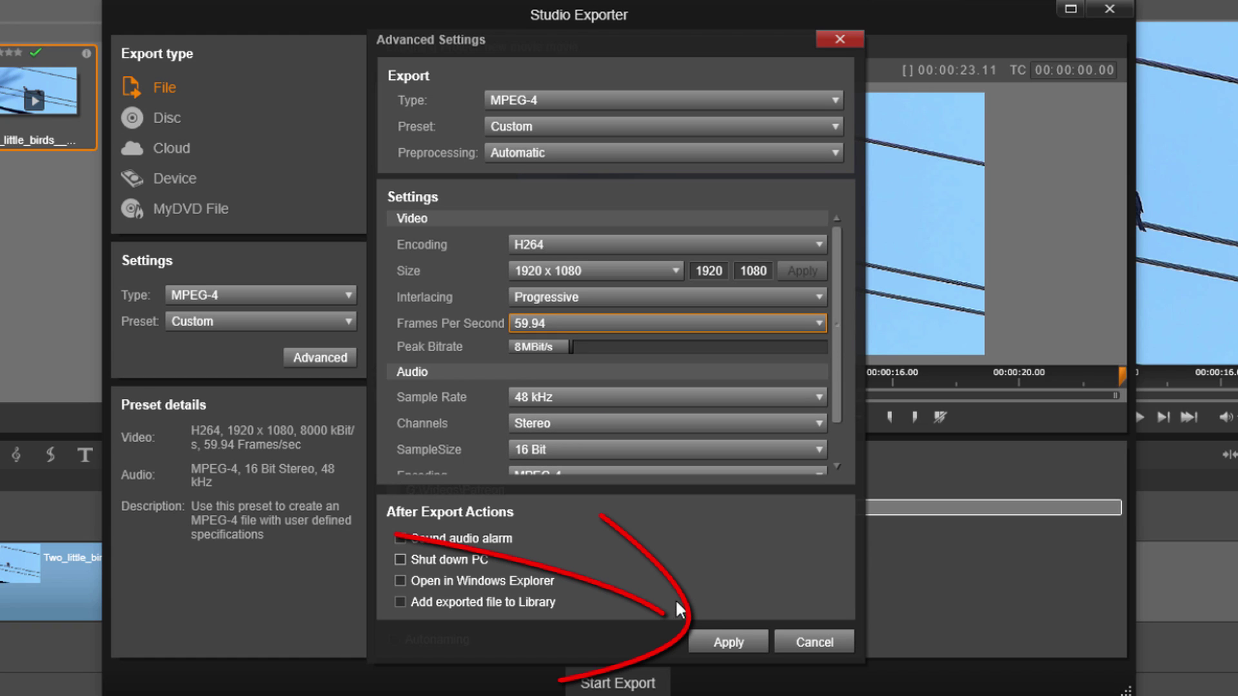
click(721, 639)
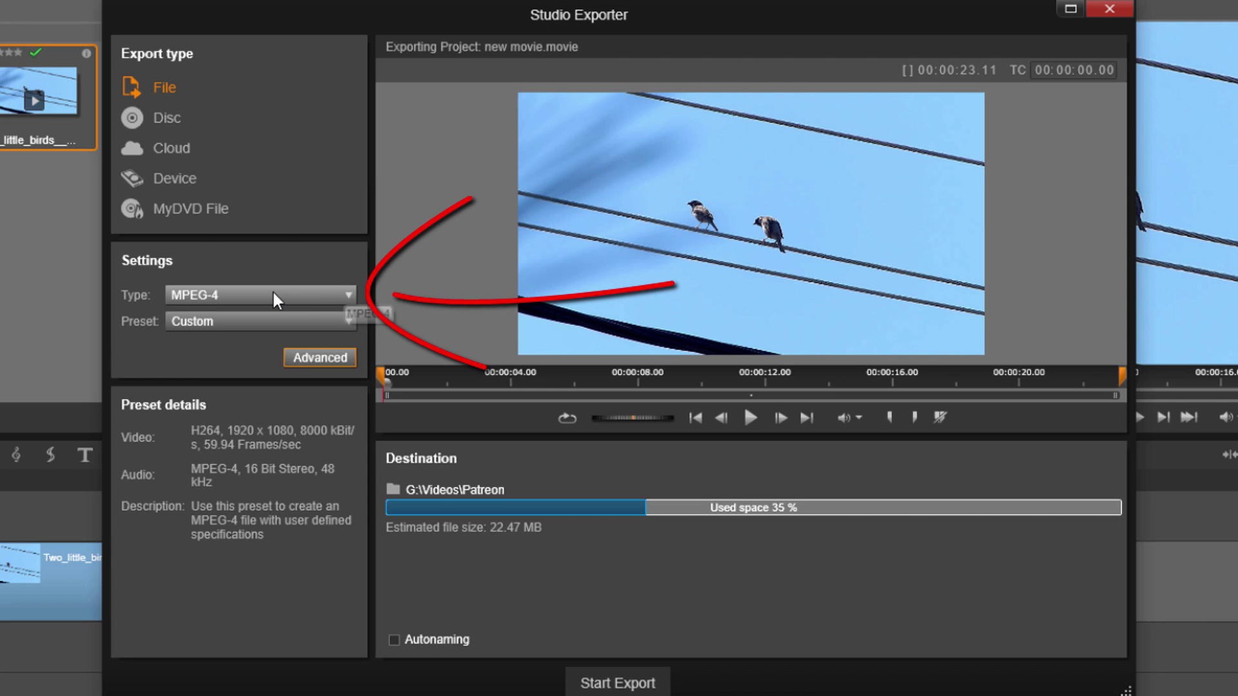
Change the export type to Transport Stream (MTS) with the HD 1080/60p preset
click(349, 298)
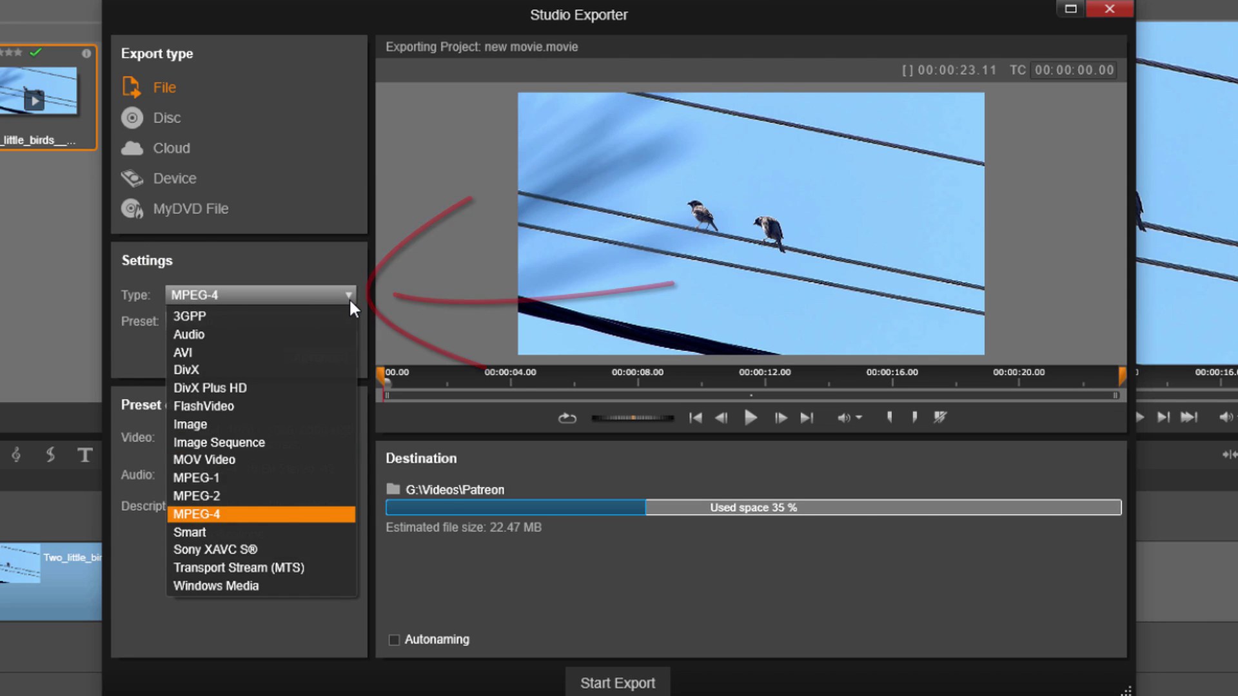
click(317, 570)
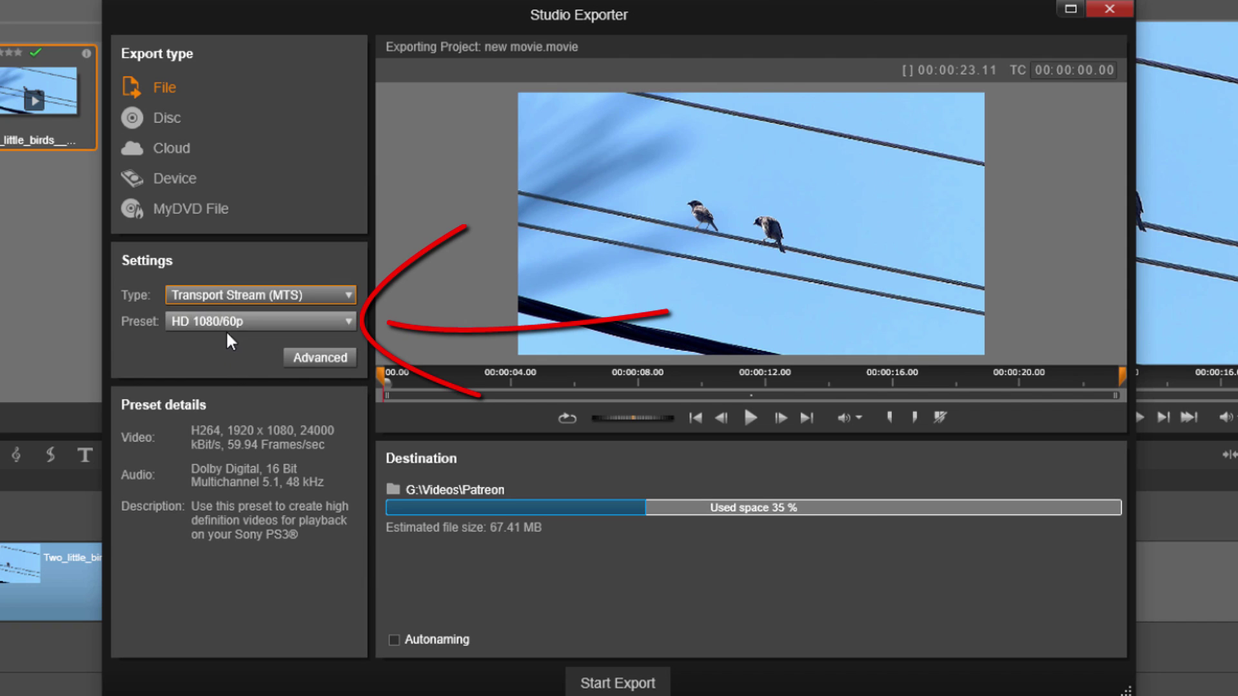
click(303, 323)
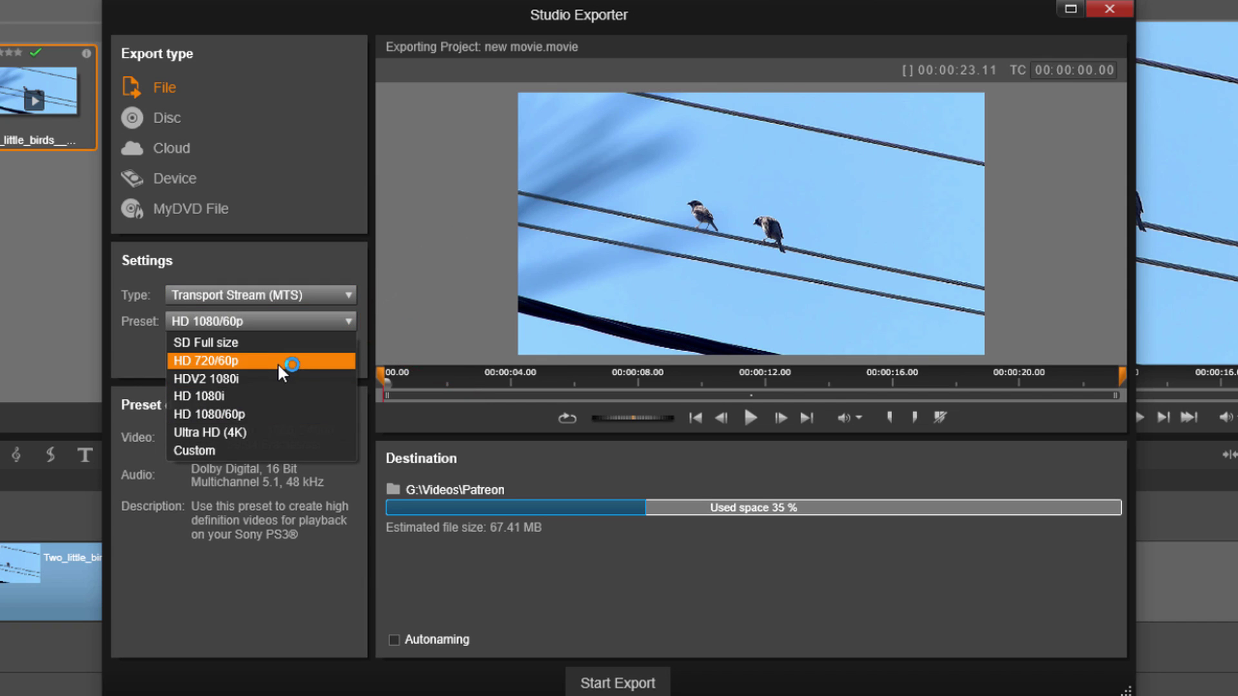
click(268, 415)
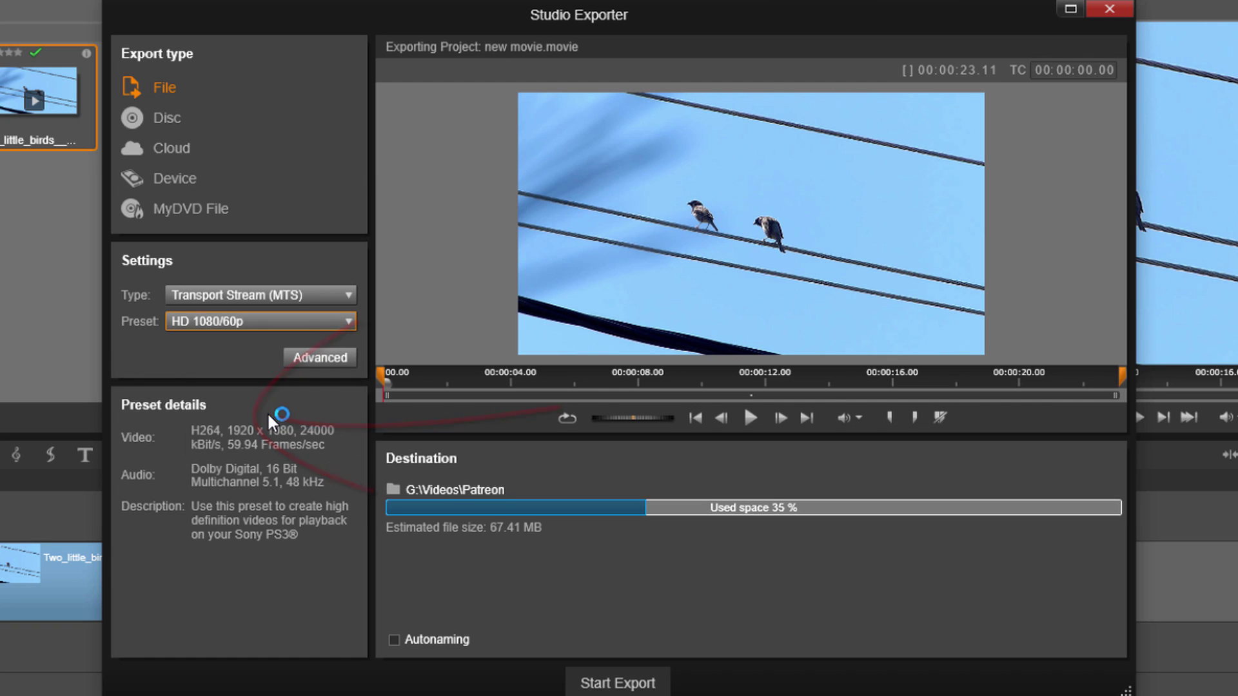